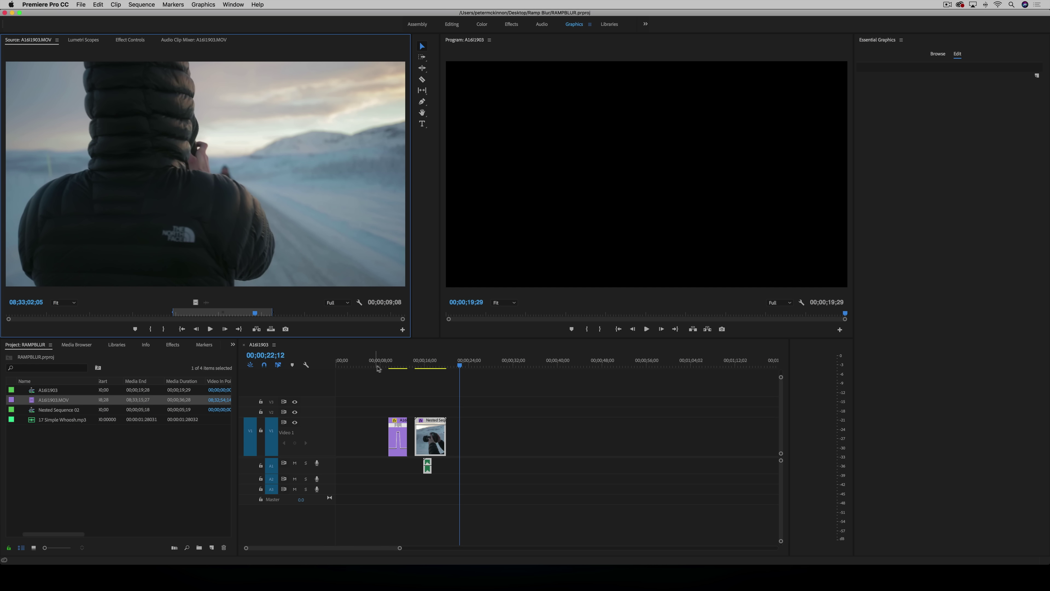
Step: Play back the speed-ramped clip and the nested sequence clip with its sound effect on the timeline for comparison
{"action": "left_click", "coordinate": [390, 361]}
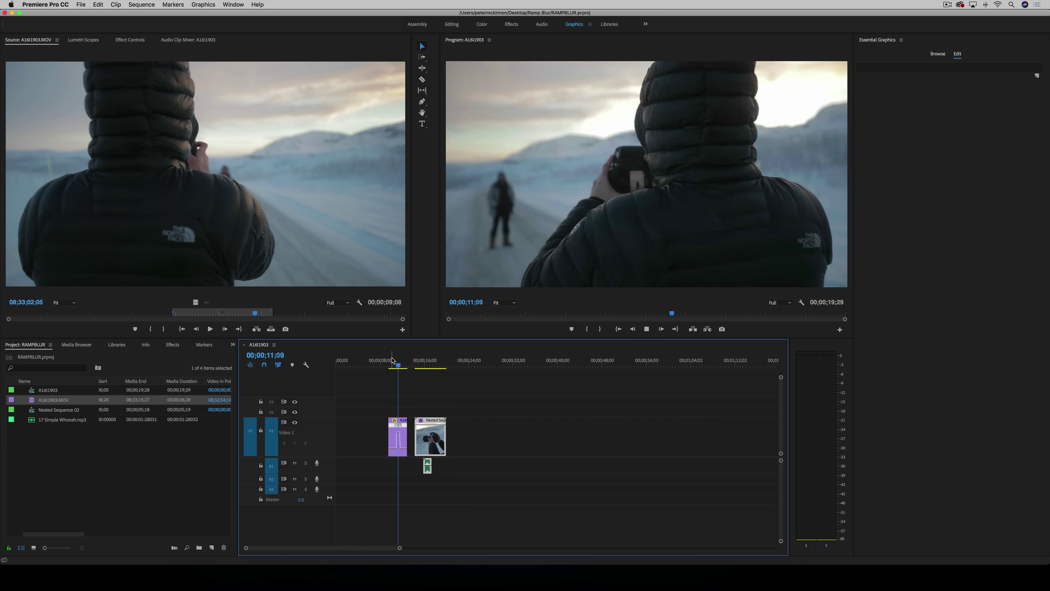
{"action": "key", "text": "space"}
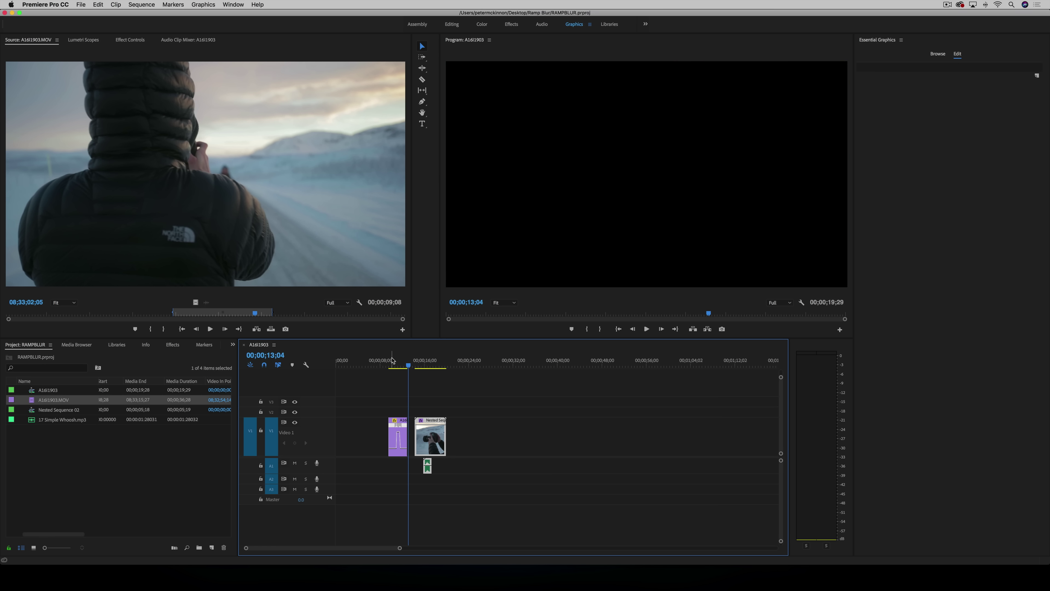
{"action": "left_click", "coordinate": [420, 364]}
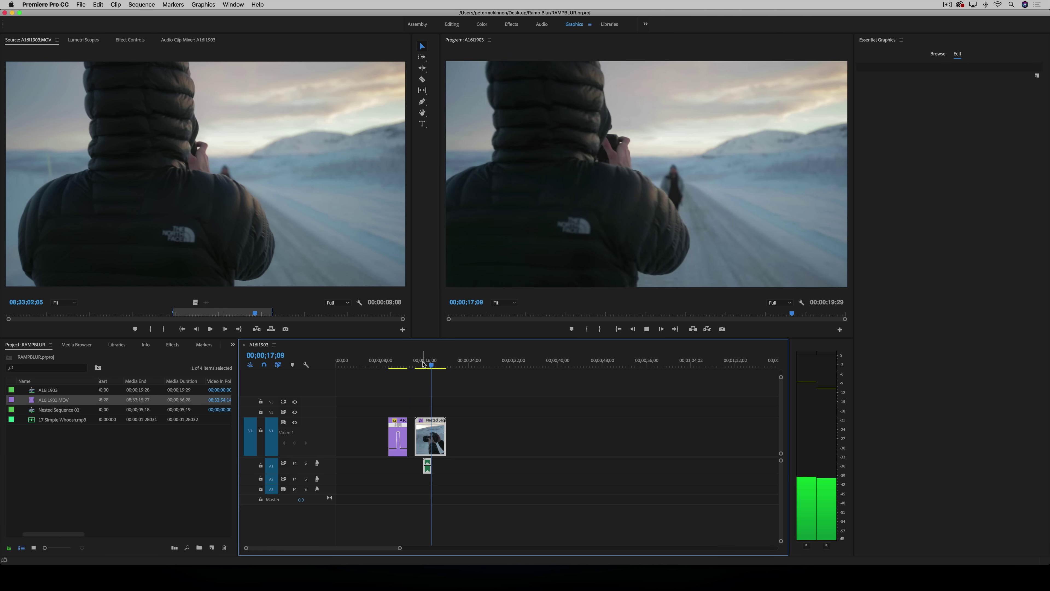
{"action": "left_click", "coordinate": [421, 365]}
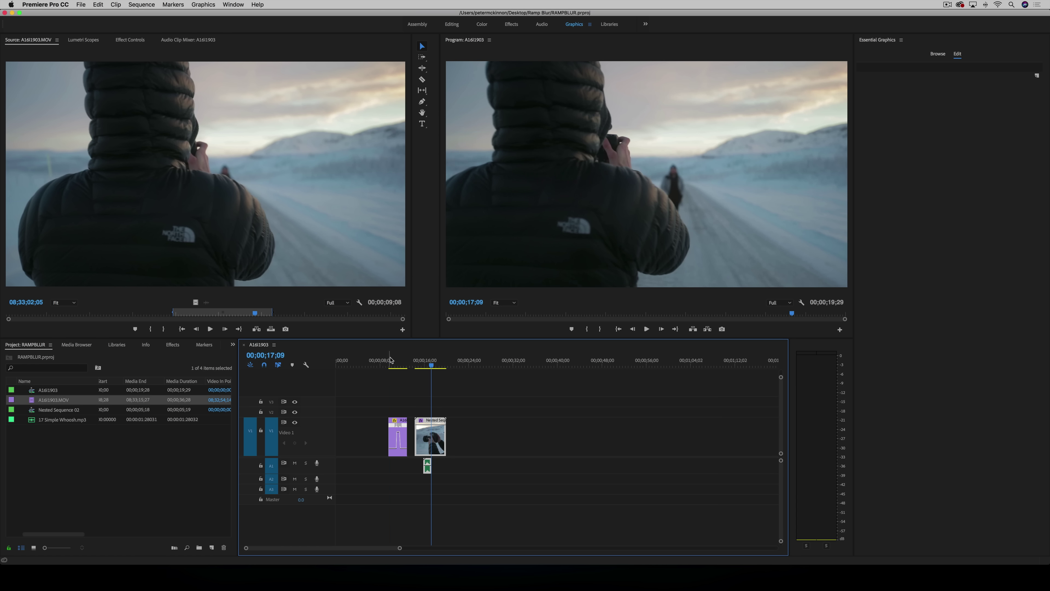
{"action": "left_click", "coordinate": [390, 364]}
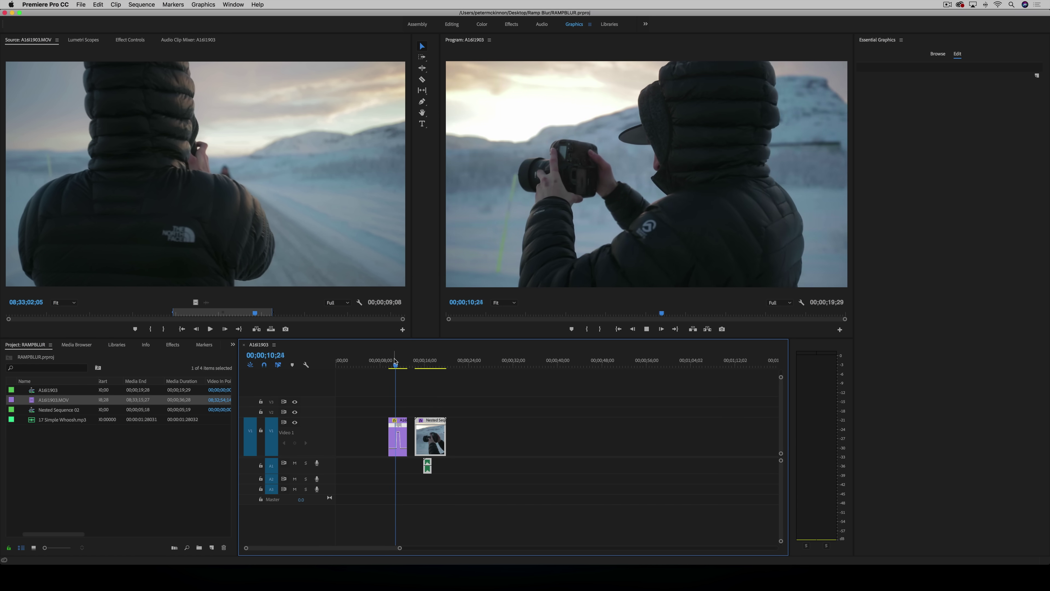
{"action": "key", "text": "space"}
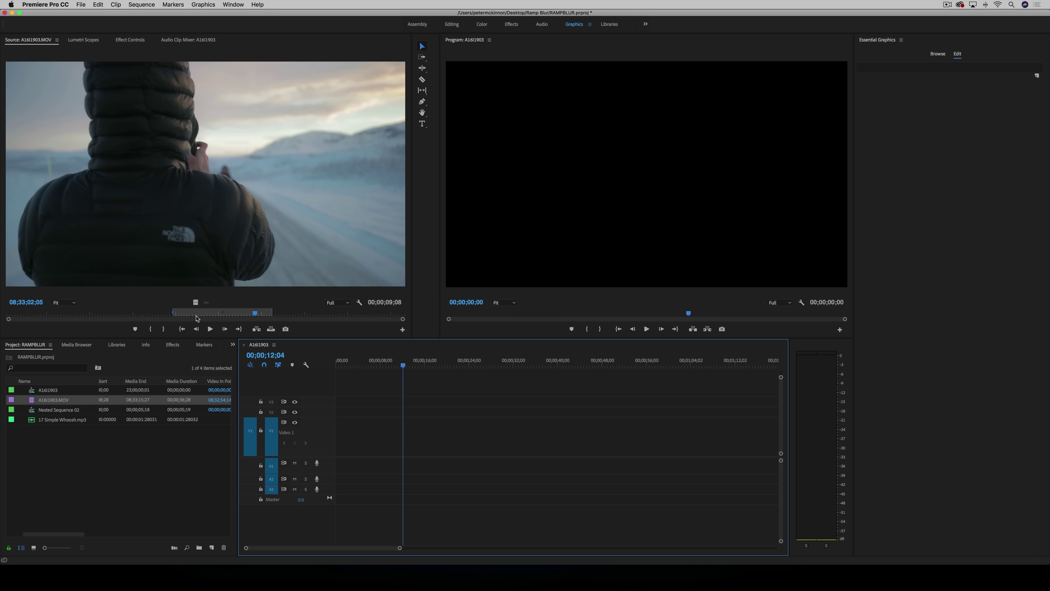
Step: Scrub through the marked range of source clip A16I1903.MOV and place it on track V1 of the sequence
{"action": "left_click_drag", "start_coordinate": [197, 318], "coordinate": [270, 319]}
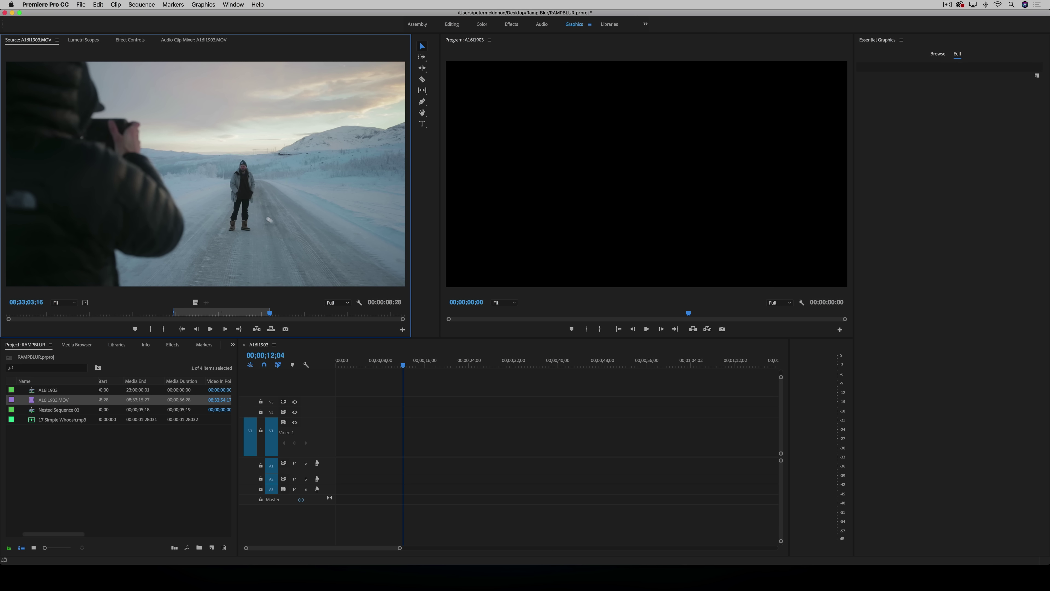
{"action": "left_click_drag", "start_coordinate": [372, 374], "coordinate": [397, 451]}
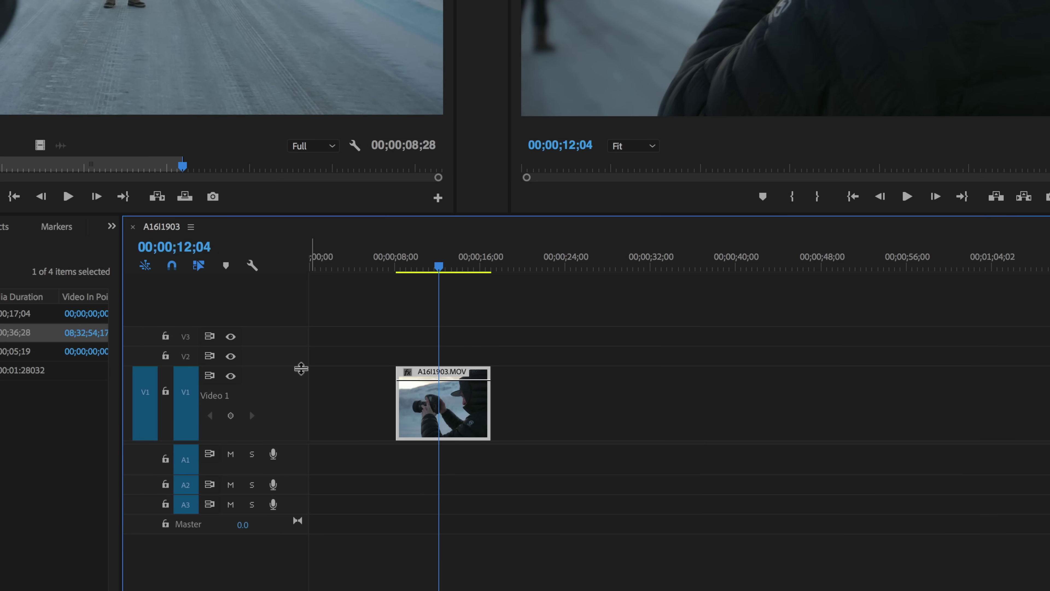
Step: Adjust the height of track V1 and display the Time Remapping Speed line on the A16I1903.MOV clip
{"action": "mouse_move", "coordinate": [302, 368]}
{"action": "left_mouse_down"}
{"action": "mouse_move", "coordinate": [305, 437]}
{"action": "mouse_move", "coordinate": [304, 375]}
{"action": "left_mouse_up"}
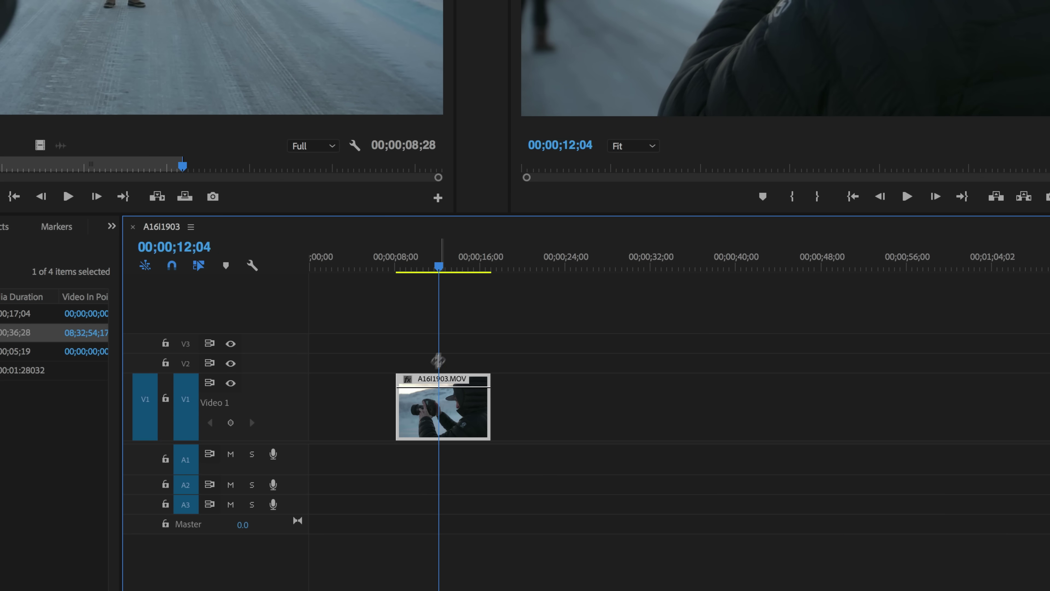
{"action": "left_click", "coordinate": [407, 386]}
{"action": "mouse_move", "coordinate": [470, 429]}
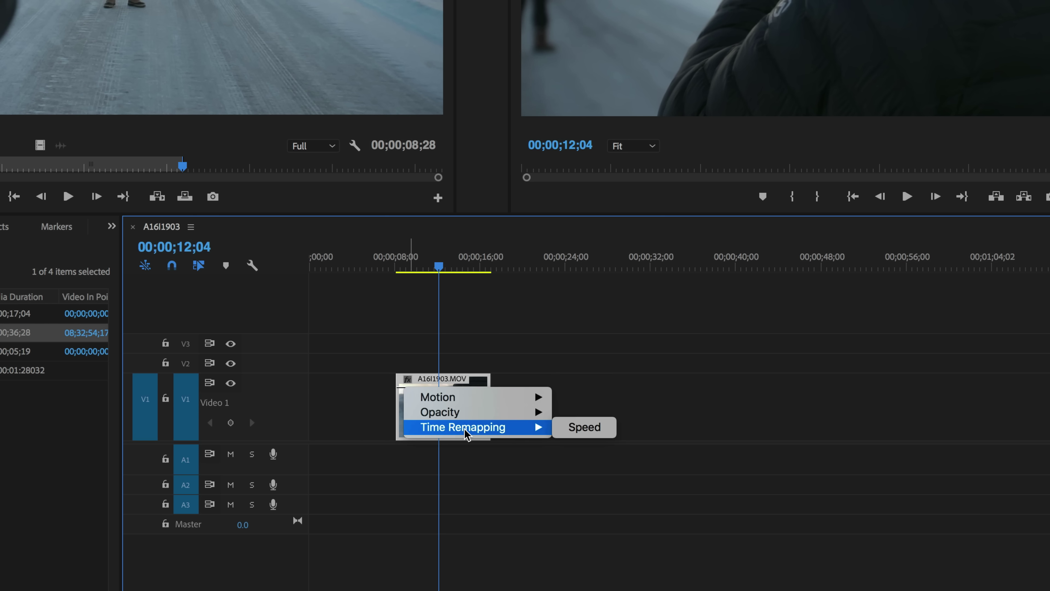
{"action": "left_click", "coordinate": [589, 430]}
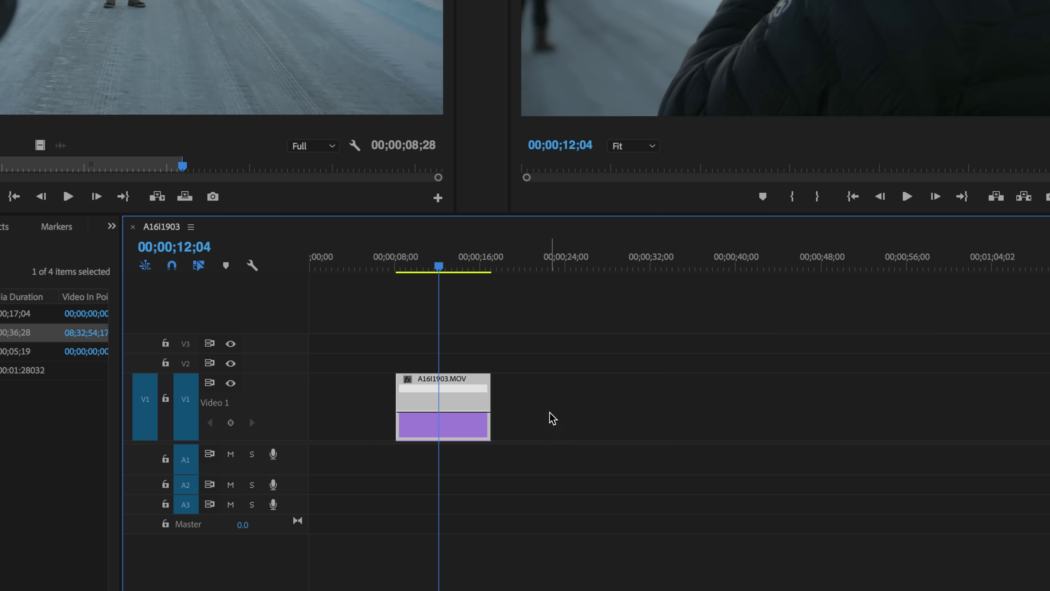
Step: Play the clip to find the ramp's start and add a speed keyframe at 00;00;09;11
{"action": "key", "text": "="}
{"action": "left_click_drag", "start_coordinate": [578, 267], "coordinate": [571, 266]}
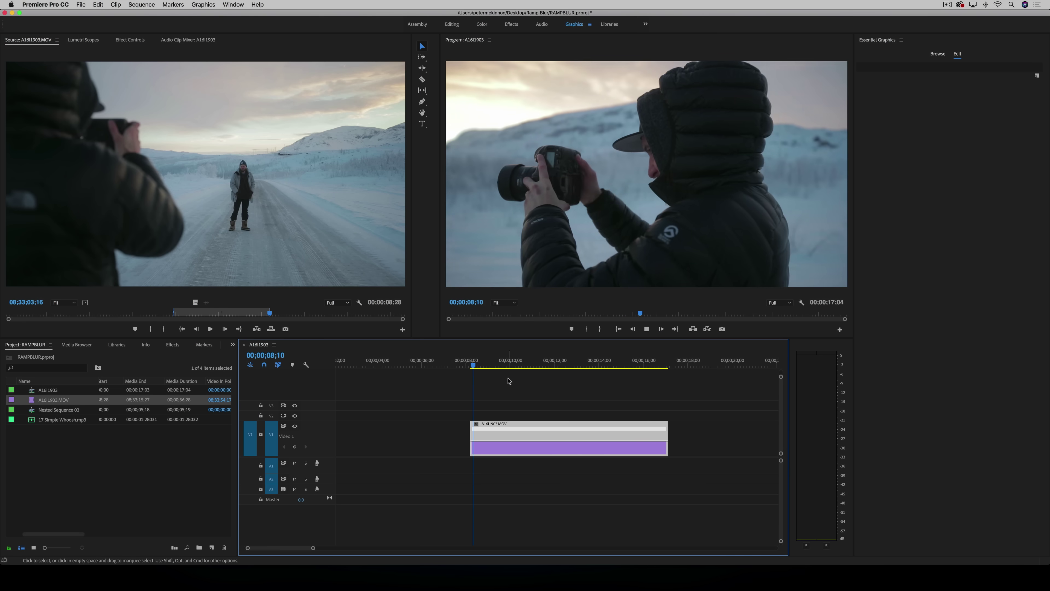
{"action": "key", "text": "space"}
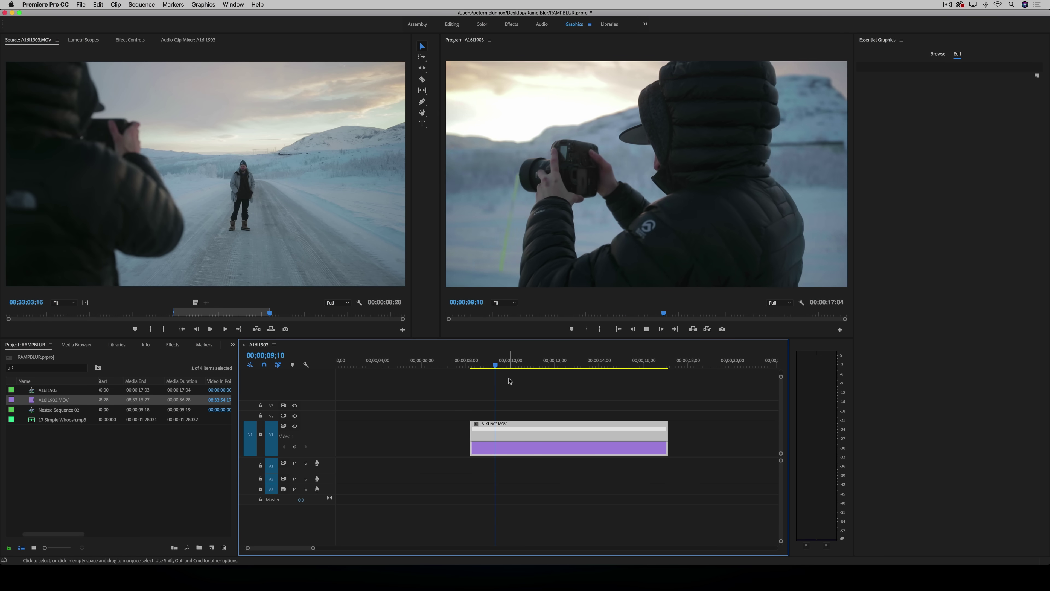
{"action": "left_click", "coordinate": [466, 367]}
{"action": "left_click_drag", "start_coordinate": [467, 369], "coordinate": [473, 367]}
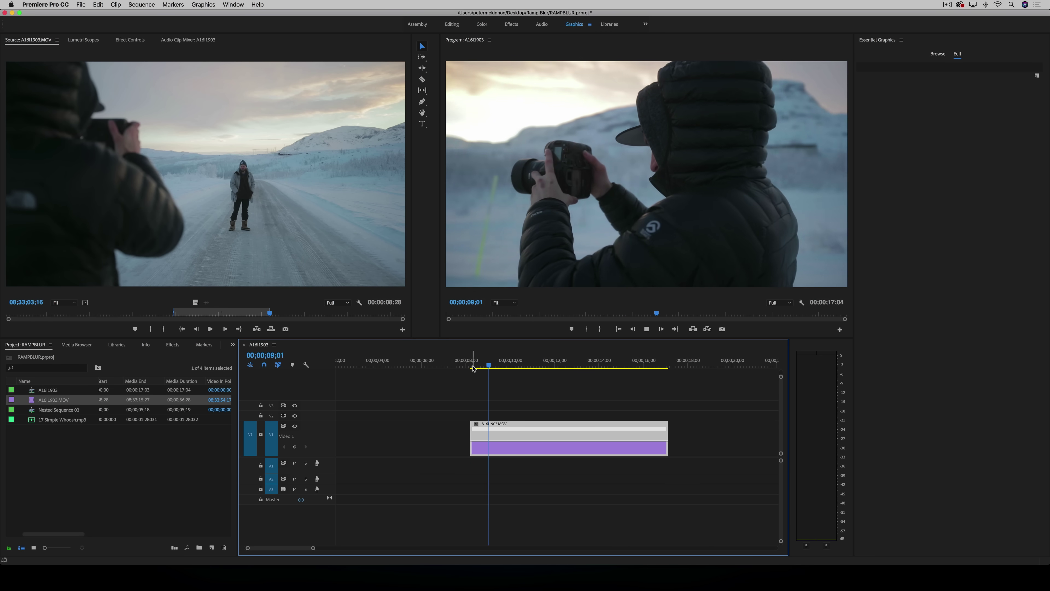
{"action": "key", "text": "space"}
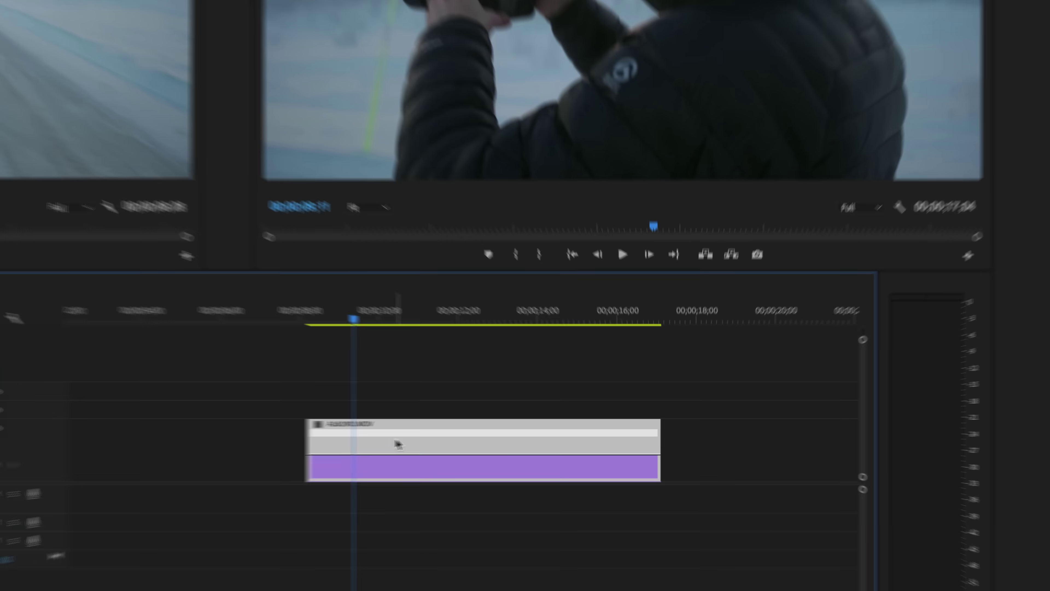
{"action": "key", "text": "p"}
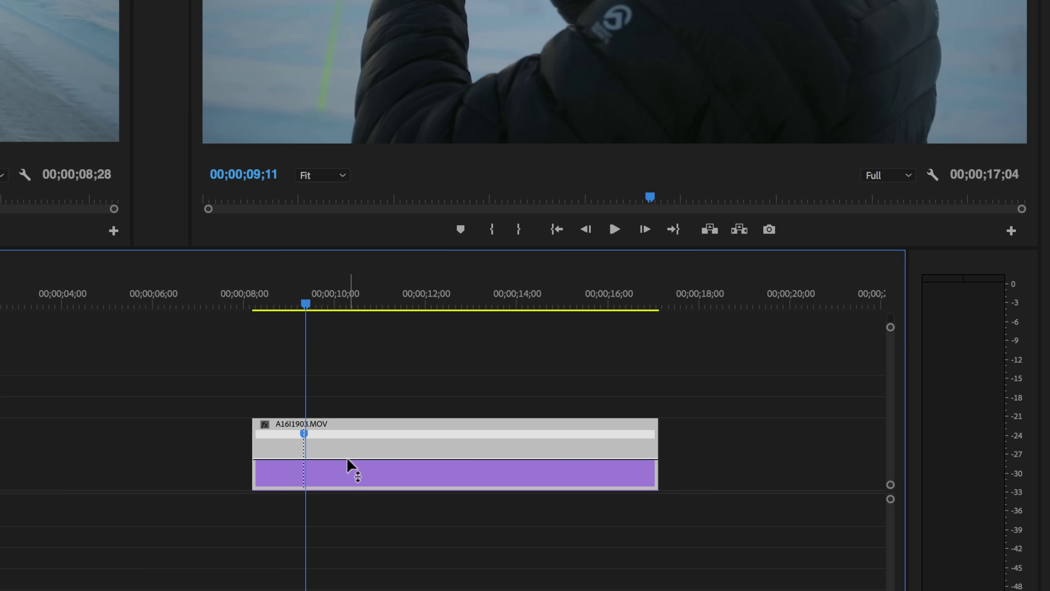
Step: Raise the clip's speed sharply after the first speed keyframe and play back the sped-up section
{"action": "left_click_drag", "start_coordinate": [347, 459], "coordinate": [347, 439]}
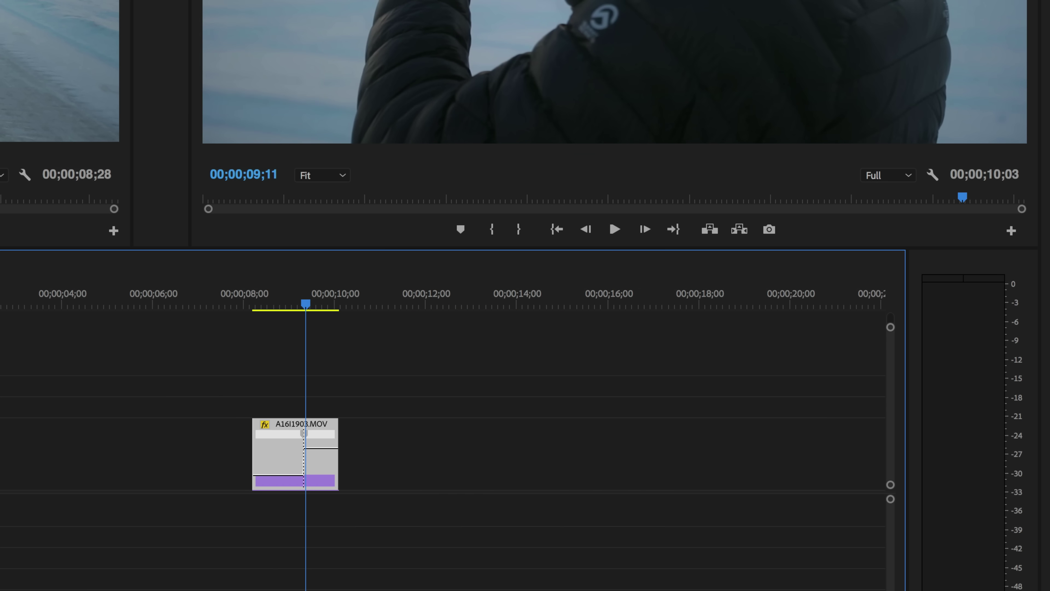
{"action": "left_click", "coordinate": [295, 294]}
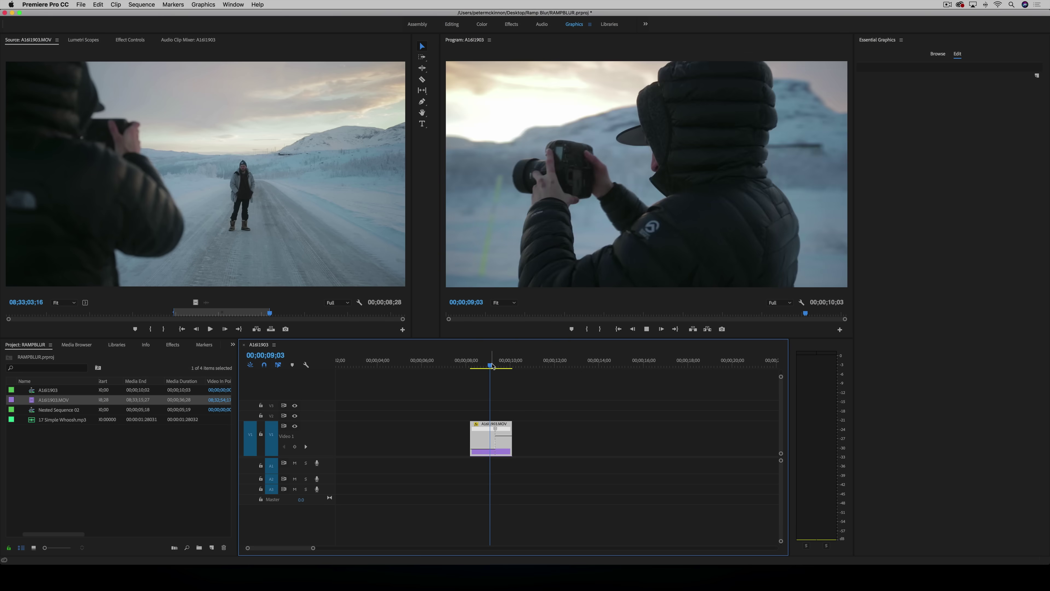
{"action": "key", "text": "space"}
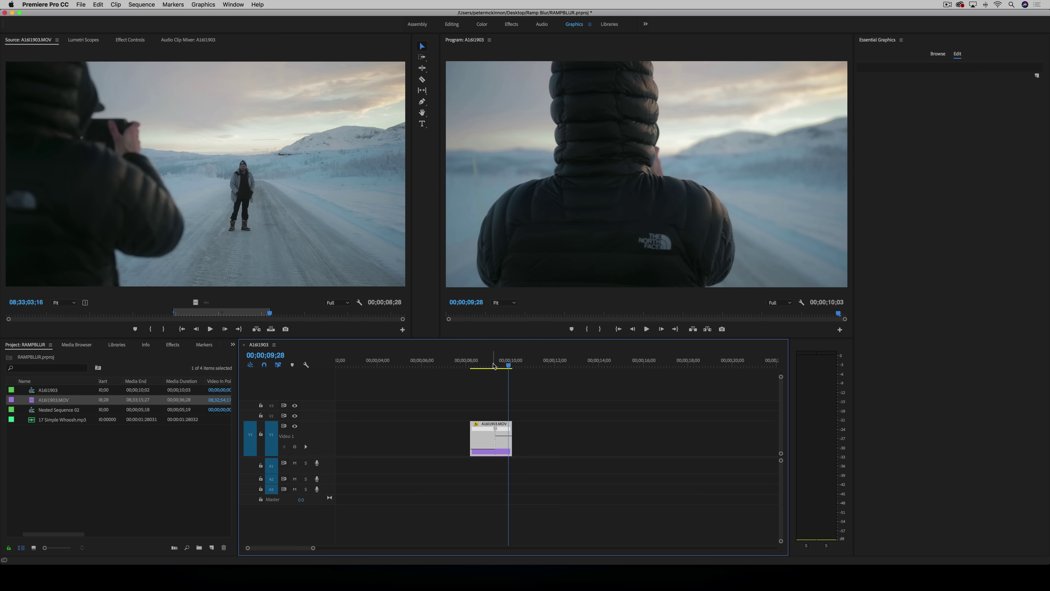
Step: Add a second speed keyframe near 00;00;10;00 and lower the speed after it to about 100%
{"action": "key", "text": "="}
{"action": "key", "text": "="}
{"action": "key", "text": "="}
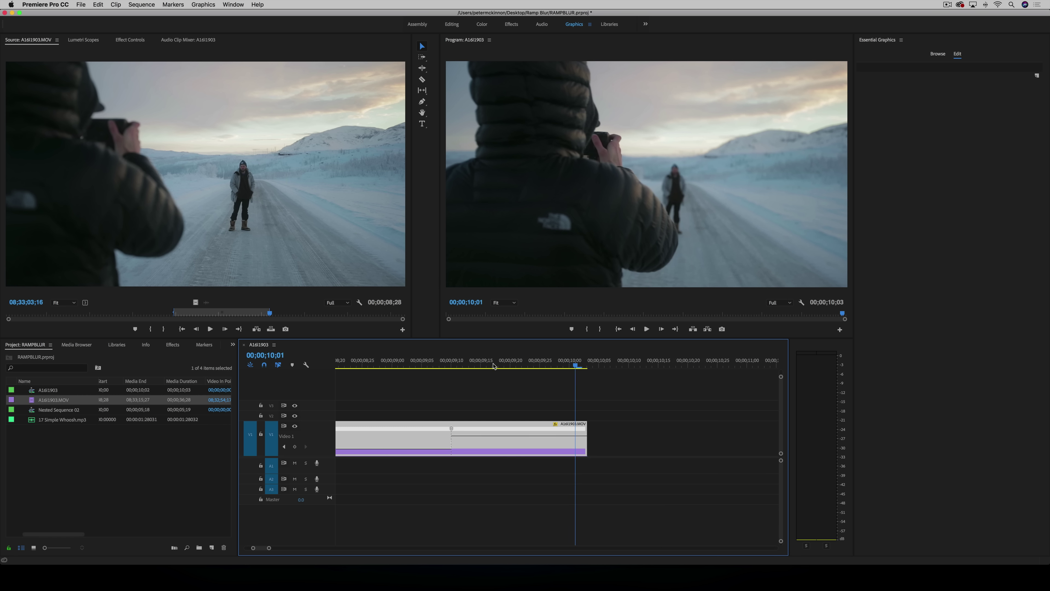
{"action": "key", "text": "p"}
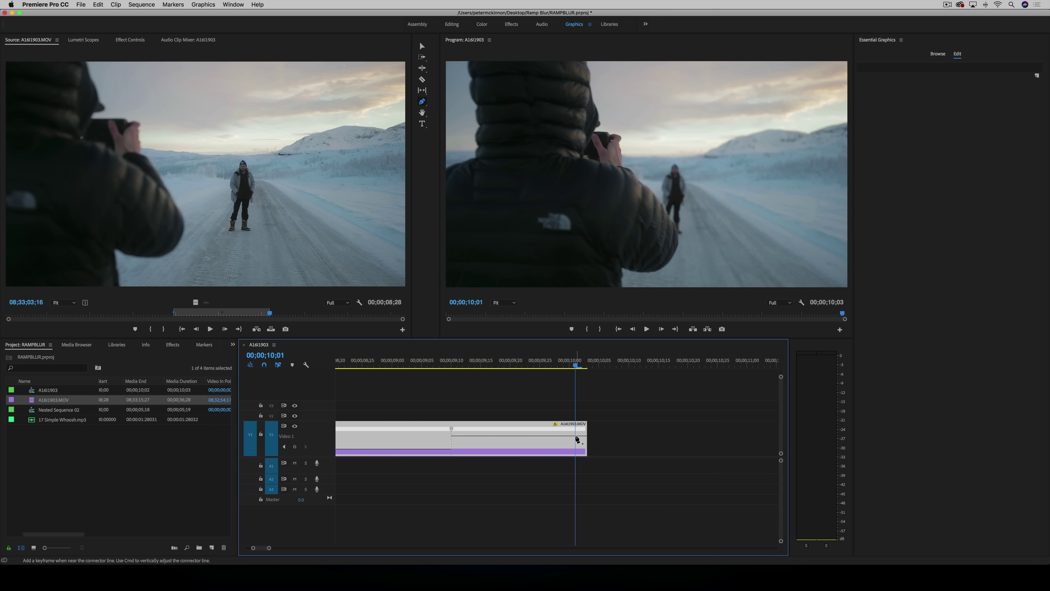
{"action": "key", "text": "v"}
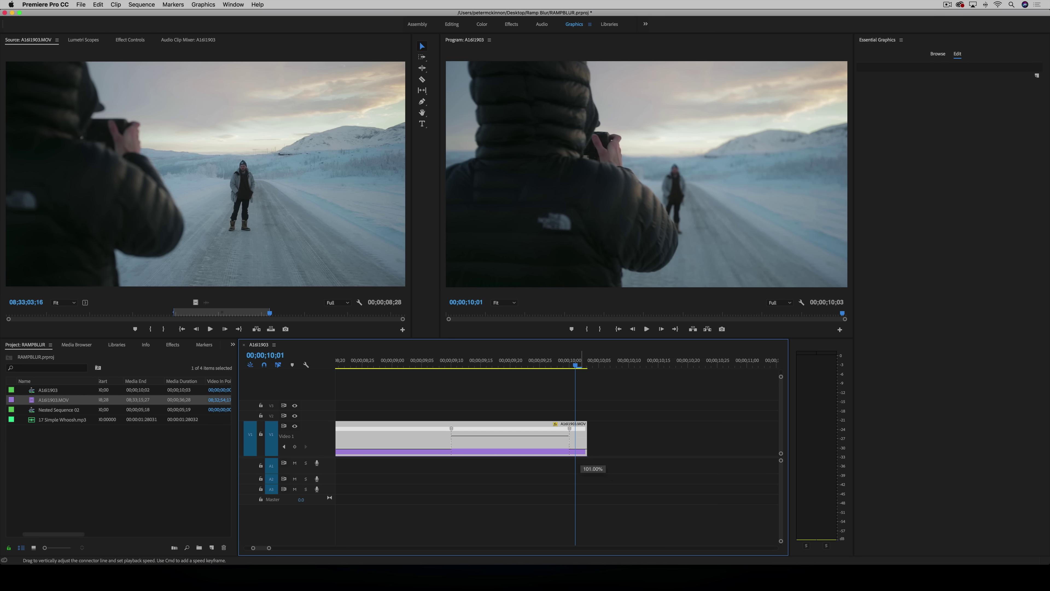
{"action": "left_click_drag", "start_coordinate": [578, 465], "coordinate": [578, 480]}
Step: Play back the clip through both speed keyframes to check the abrupt speed changes
{"action": "left_click", "coordinate": [427, 362]}
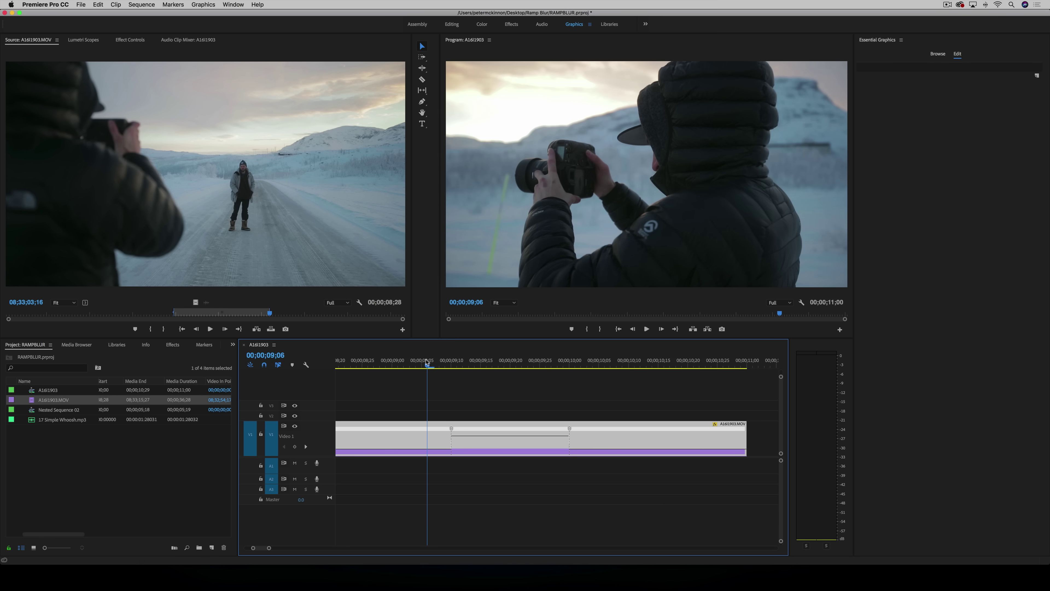
{"action": "left_click", "coordinate": [409, 361]}
{"action": "key", "text": "space"}
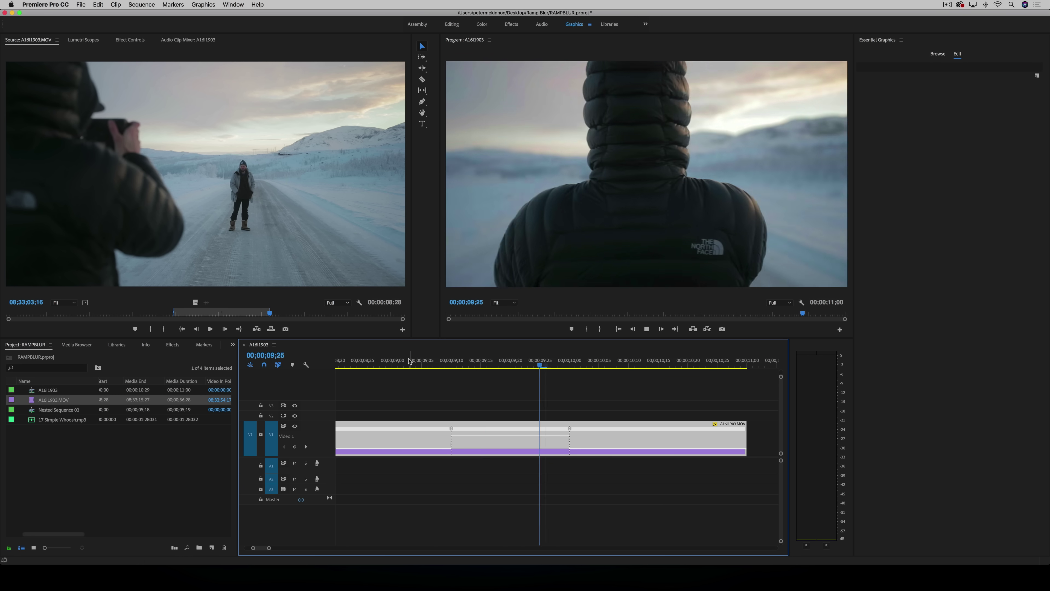
{"action": "key", "text": "space"}
Step: Split the first speed keyframe at 00;00;09;10 over about two frames to create a gradual ramp up
{"action": "left_click", "coordinate": [452, 360]}
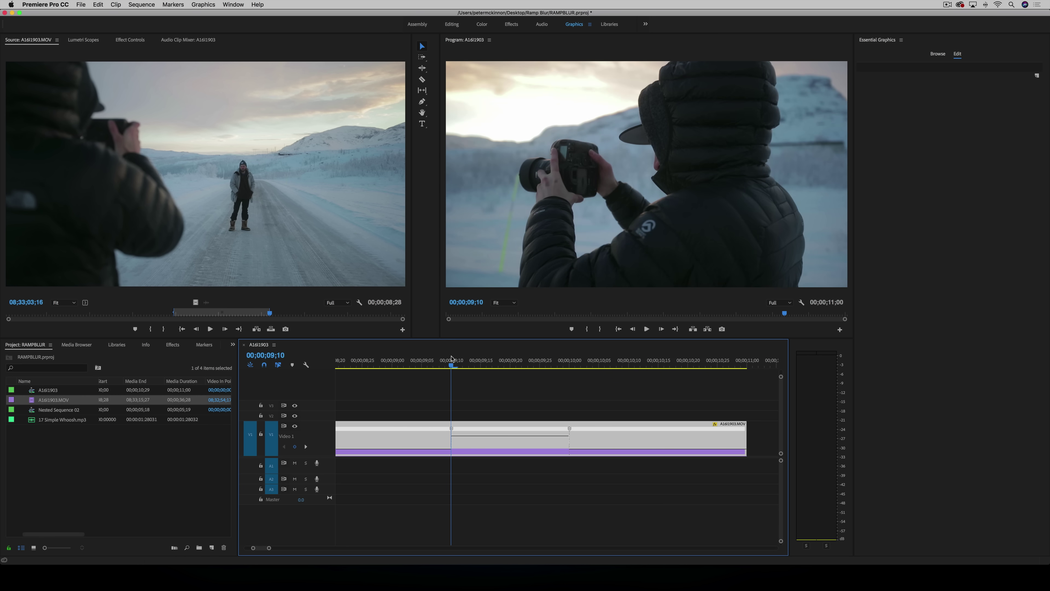
{"action": "key", "text": "equal"}
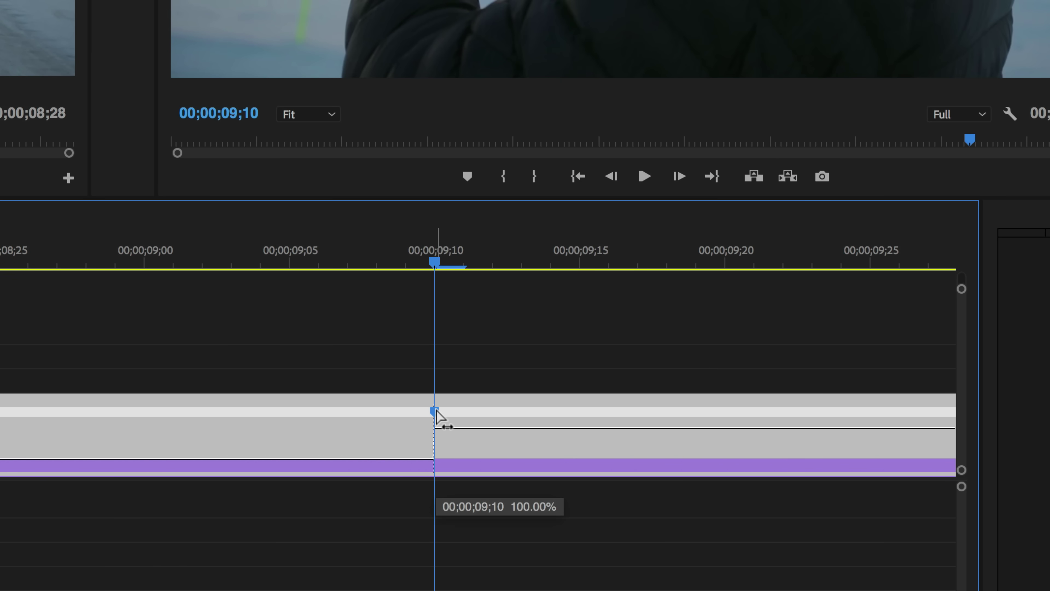
{"action": "left_click_drag", "start_coordinate": [436, 411], "coordinate": [491, 415]}
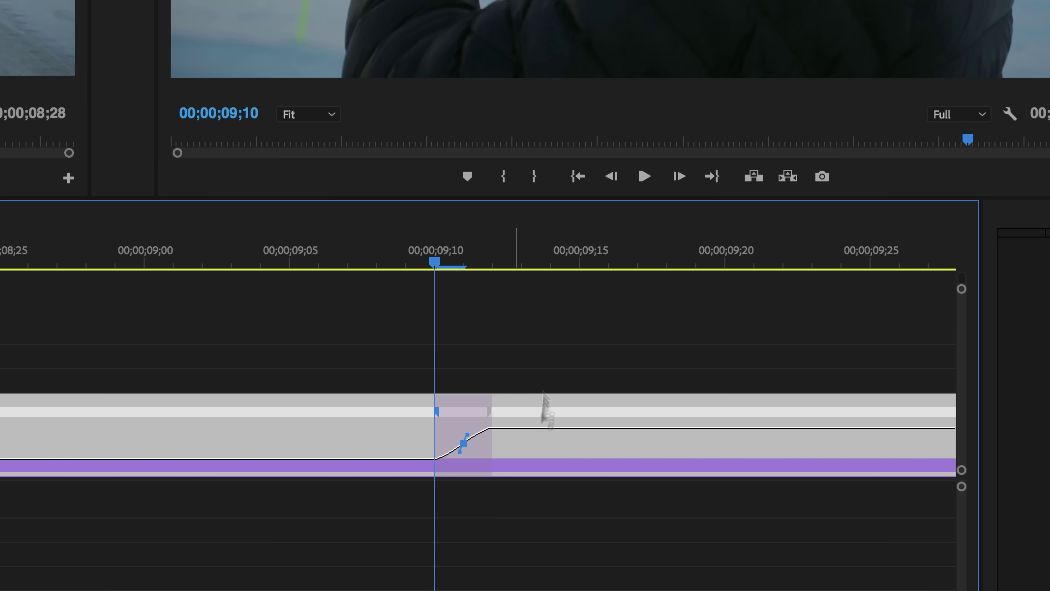
Step: Split the second speed keyframe around 00;00;10;00 over about two to three frames to create a gradual ramp down
{"action": "scroll", "coordinate": [541, 336], "scroll_direction": "right", "scroll_amount": 5}
{"action": "left_click_drag", "start_coordinate": [370, 416], "coordinate": [281, 426]}
{"action": "left_click", "coordinate": [407, 412]}
Step: Play back the clip from just before the first ramp to check the smoothed speed transitions
{"action": "left_click", "coordinate": [304, 261]}
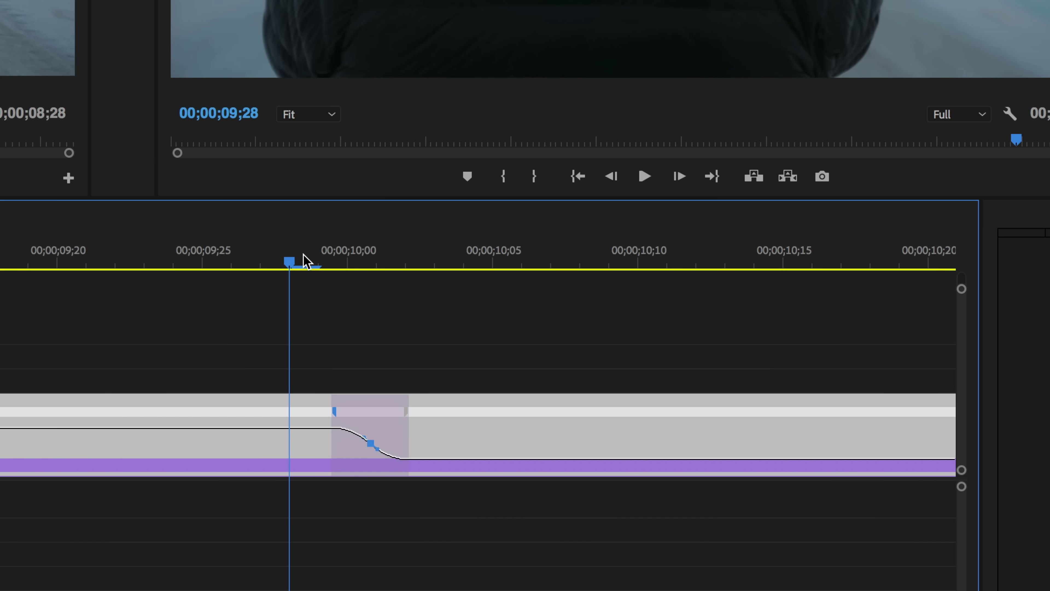
{"action": "key", "text": "minus"}
{"action": "key", "text": "minus"}
{"action": "key", "text": "minus"}
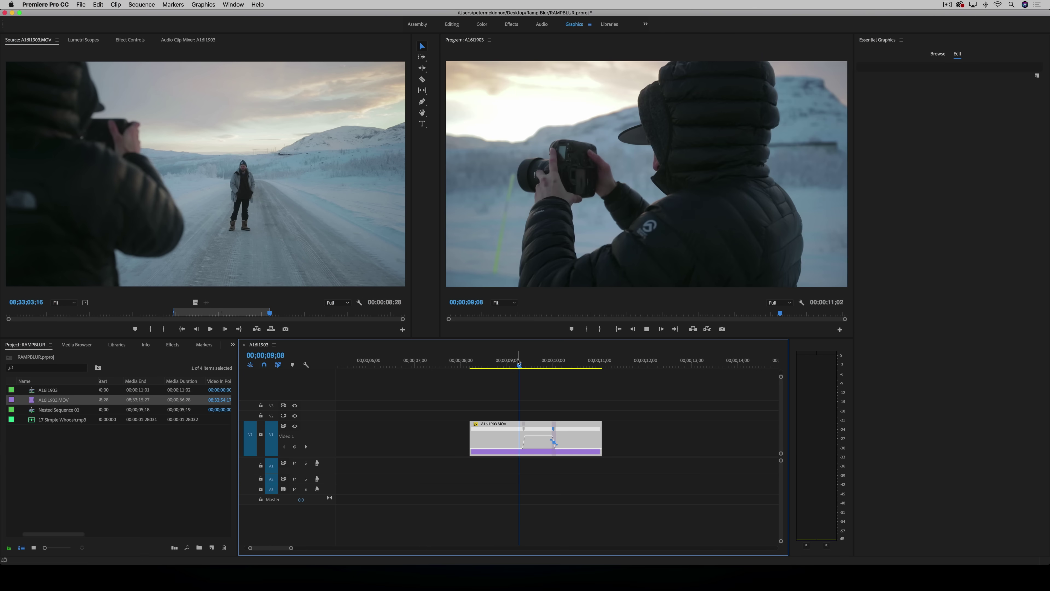
{"action": "key", "text": "space"}
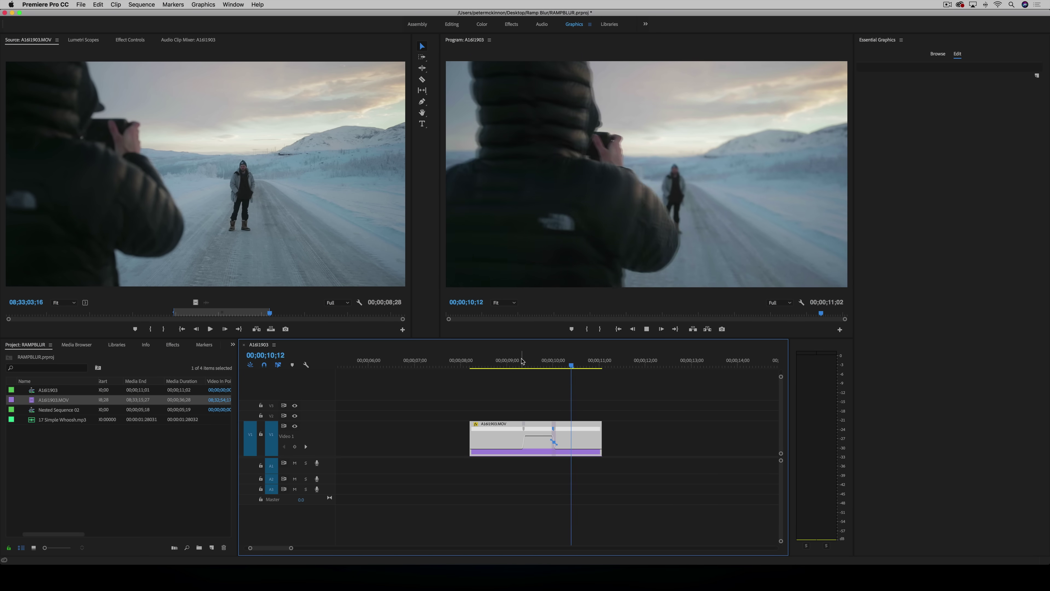
{"action": "key", "text": "space"}
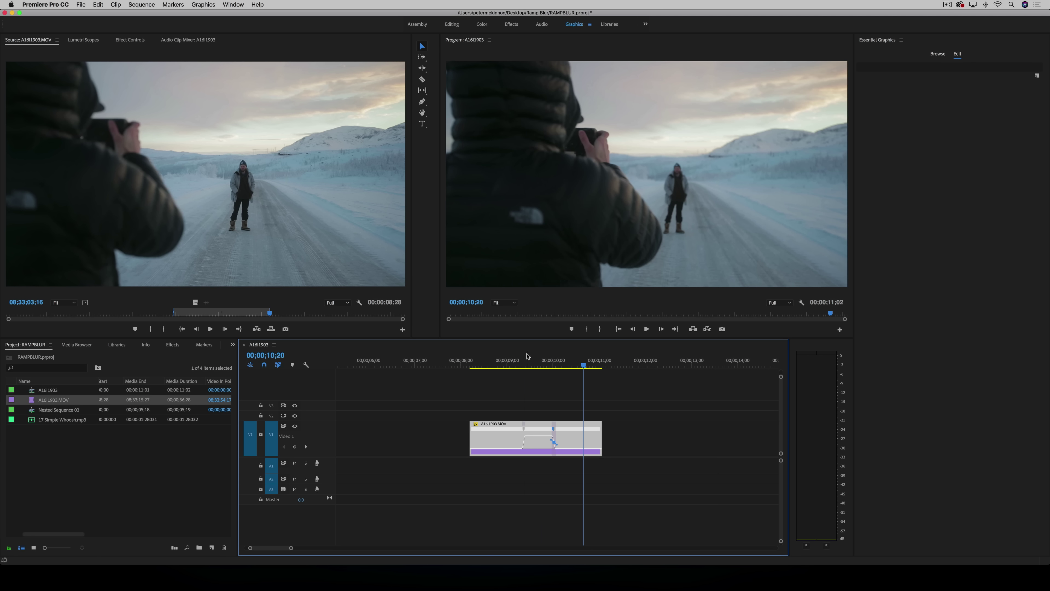
Step: Nest the time-remapped A16I1903.MOV clip on track V1 into its own sequence
{"action": "left_click", "coordinate": [525, 356]}
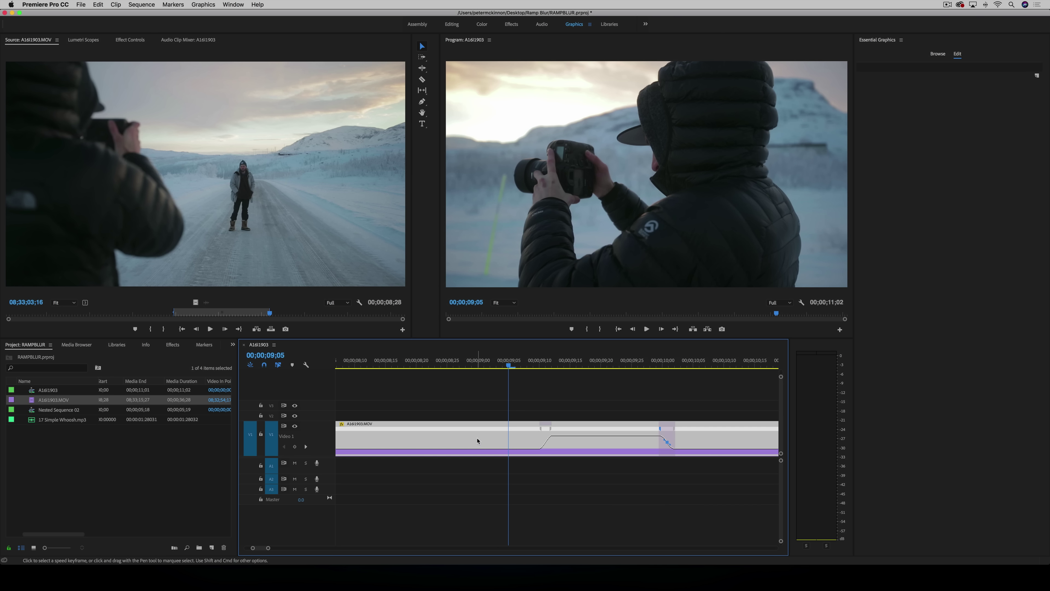
{"action": "right_click", "coordinate": [485, 439]}
{"action": "left_click", "coordinate": [520, 403]}
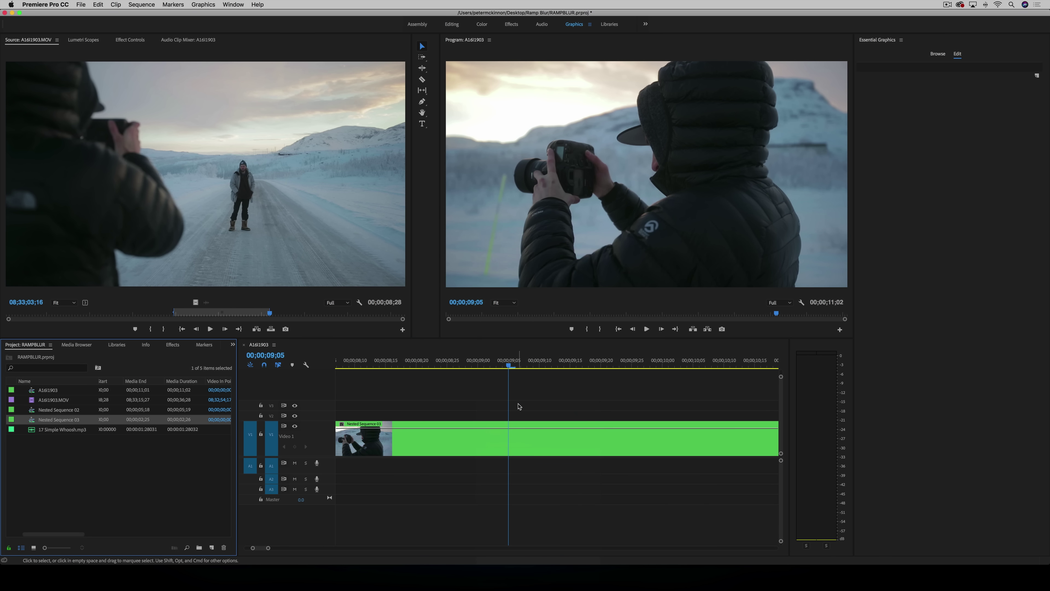
Step: Play back the nested clip from near its start to check the speed ramp
{"action": "key", "text": "minus"}
{"action": "key", "text": "minus"}
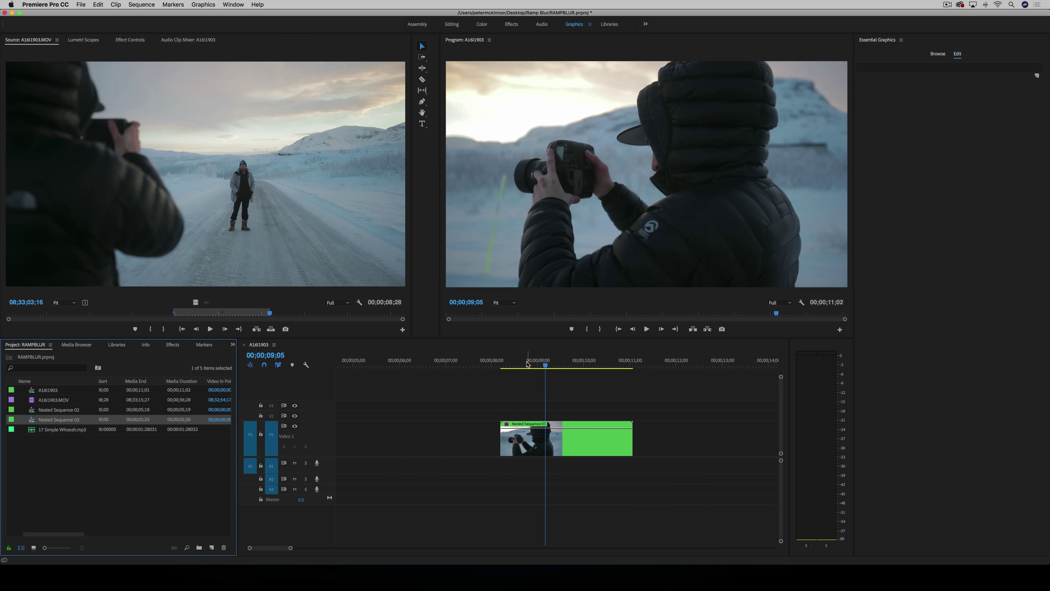
{"action": "key", "text": "space"}
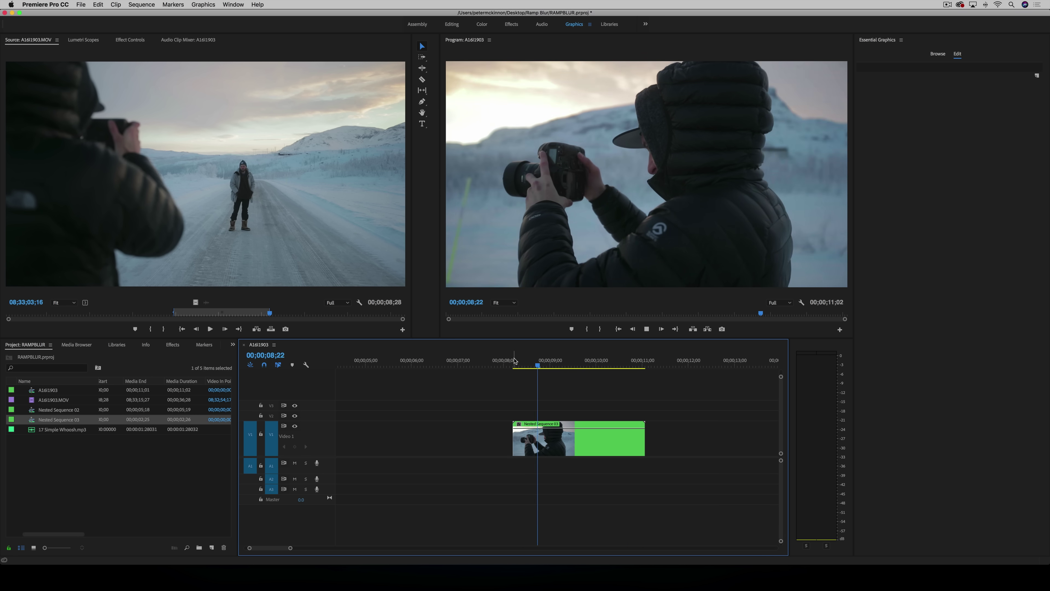
Step: Find the Directional Blur video effect by searching for "blur", apply it to the nested clip on V1, and display its effect settings
{"action": "key", "text": "space"}
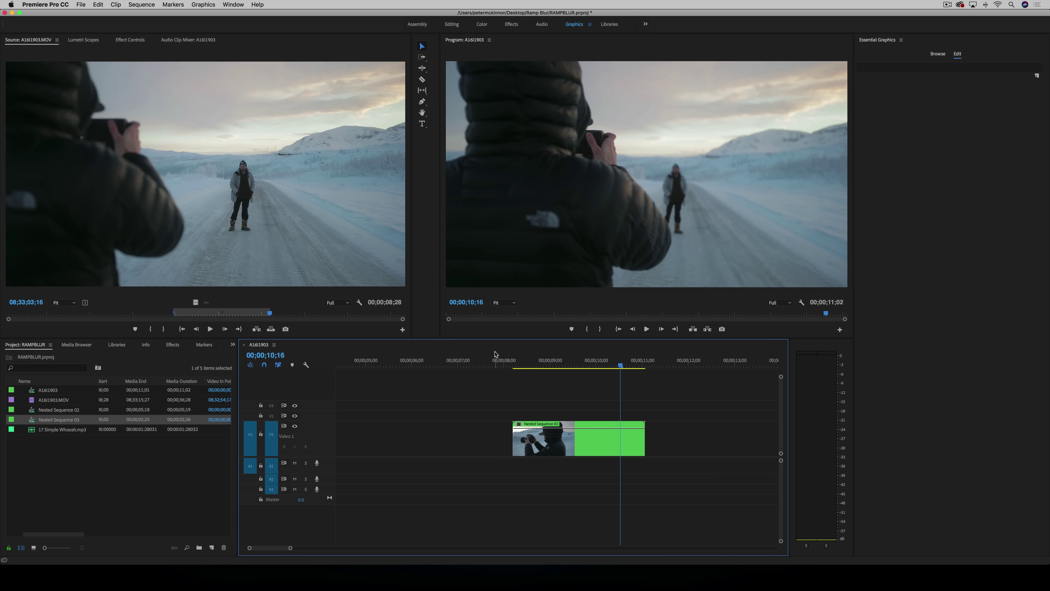
{"action": "left_click", "coordinate": [169, 344]}
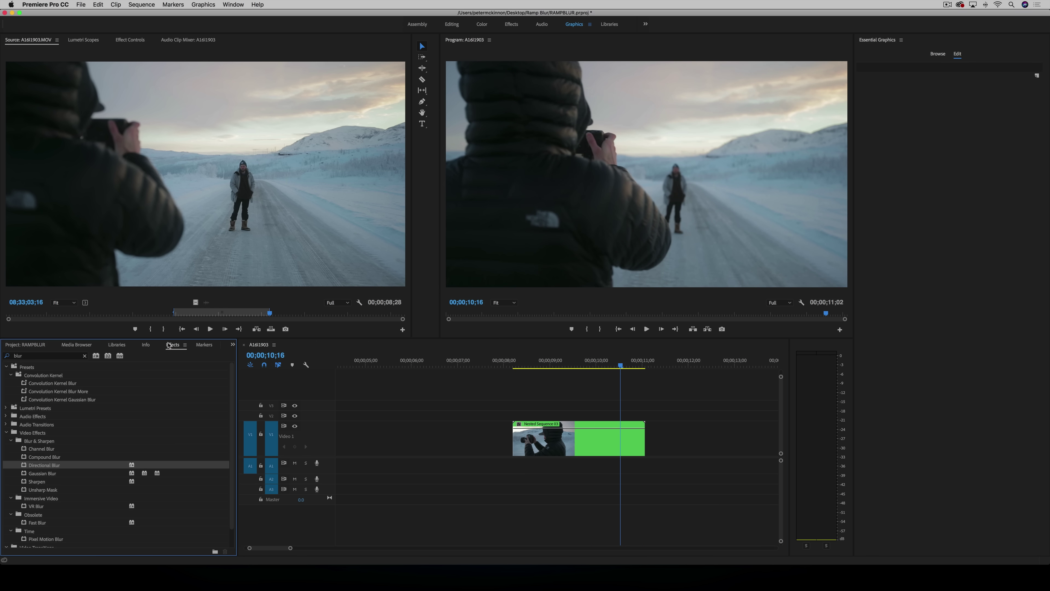
{"action": "left_click", "coordinate": [84, 356]}
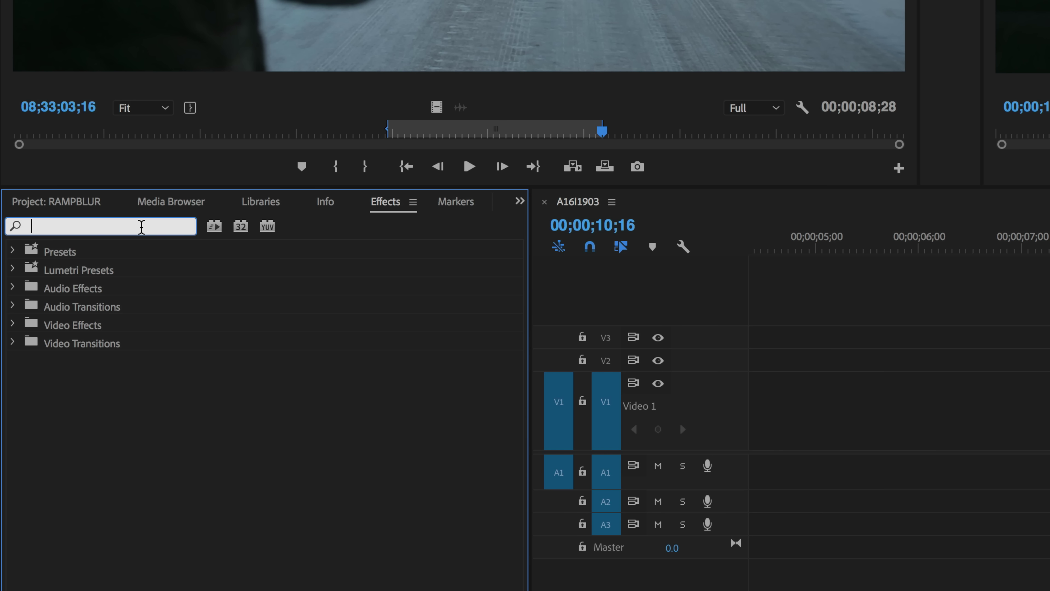
{"action": "type", "text": "blur"}
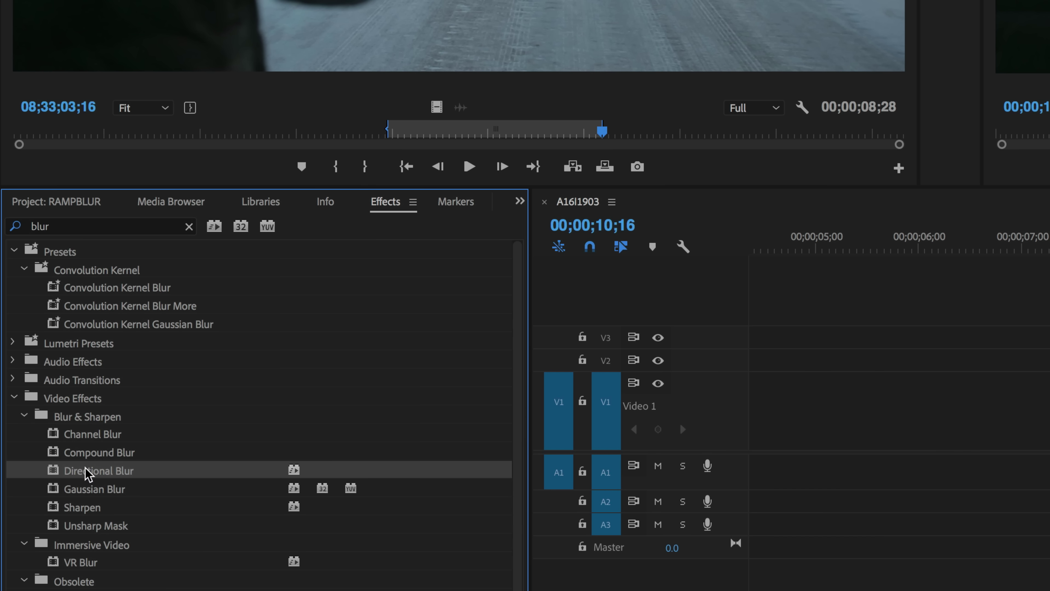
{"action": "left_click_drag", "start_coordinate": [82, 468], "coordinate": [560, 403]}
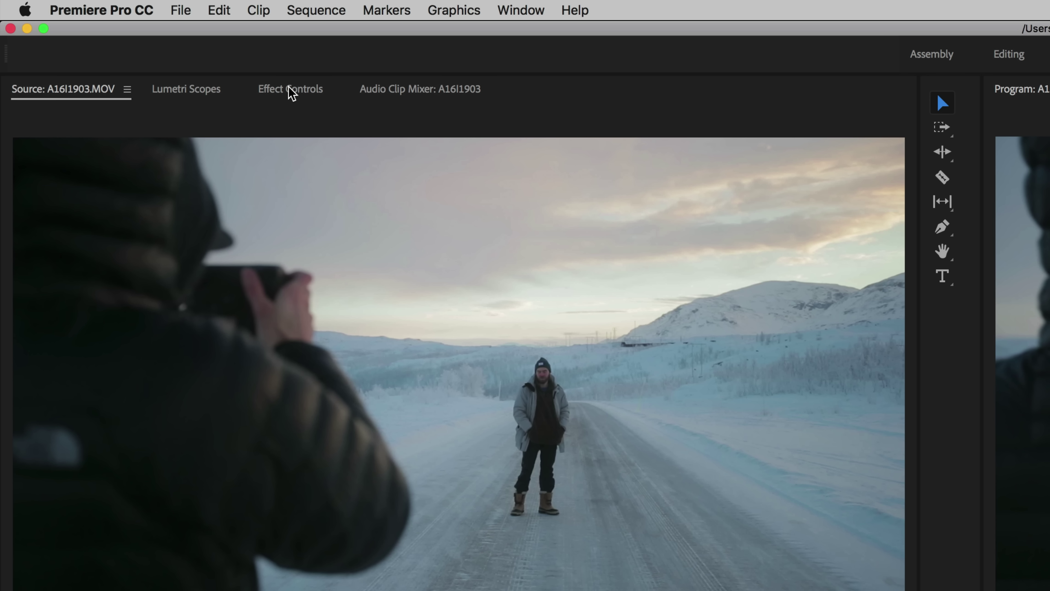
{"action": "left_click", "coordinate": [291, 89]}
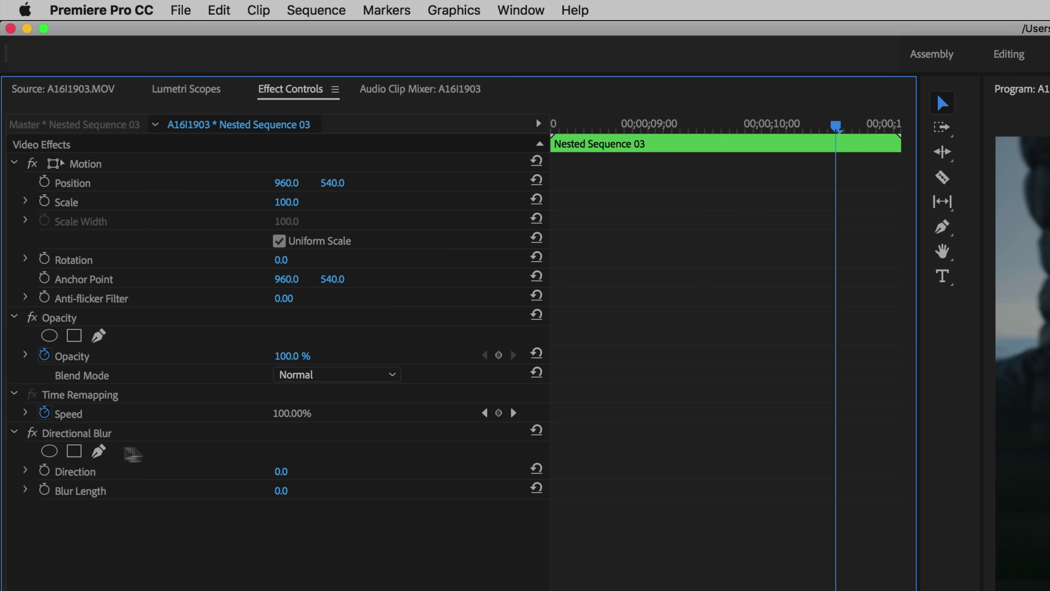